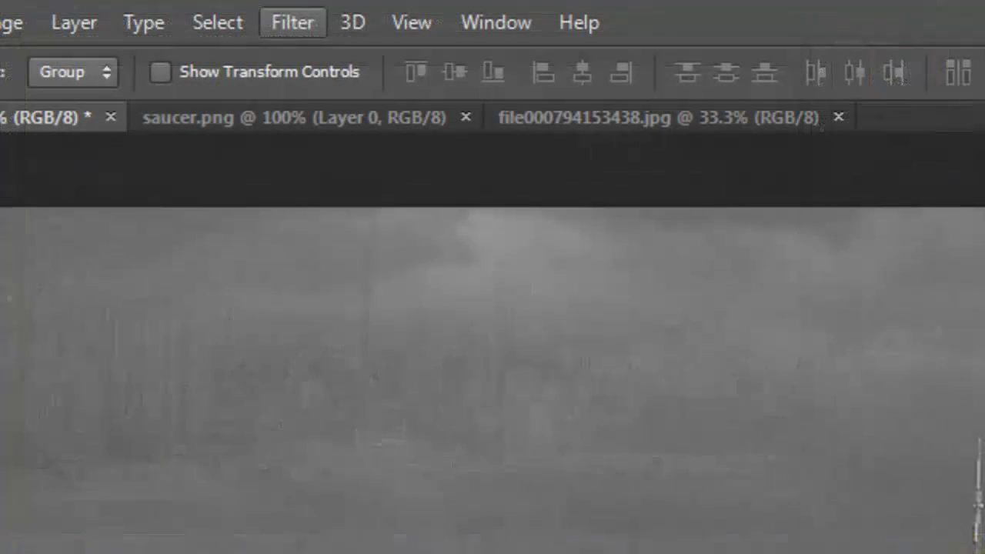
- Apply a Lens Correction vignette with Amount -100 and its midpoint pulled toward the centre
{"action": "left_click", "coordinate": [162, 8]}
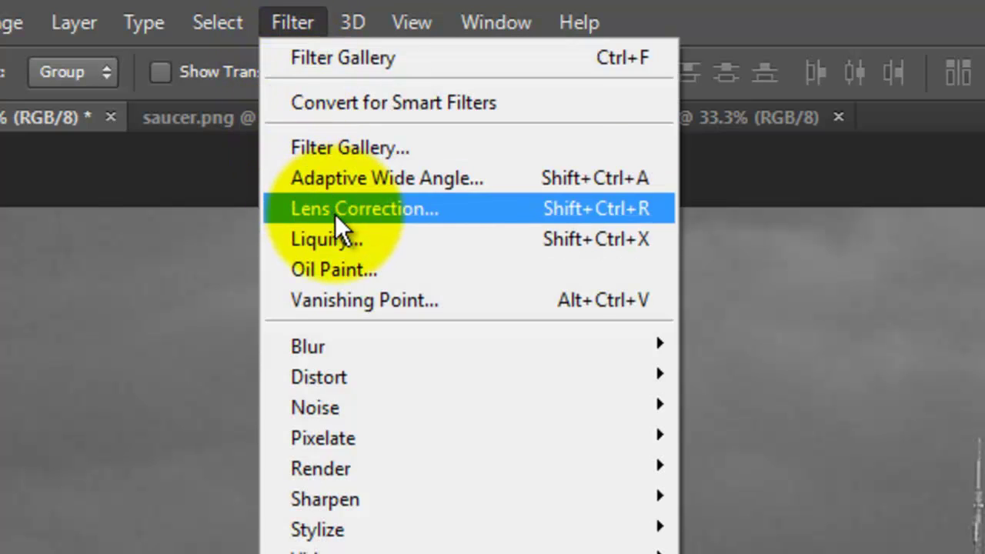
{"action": "left_click", "coordinate": [334, 212]}
{"action": "left_click", "coordinate": [759, 86]}
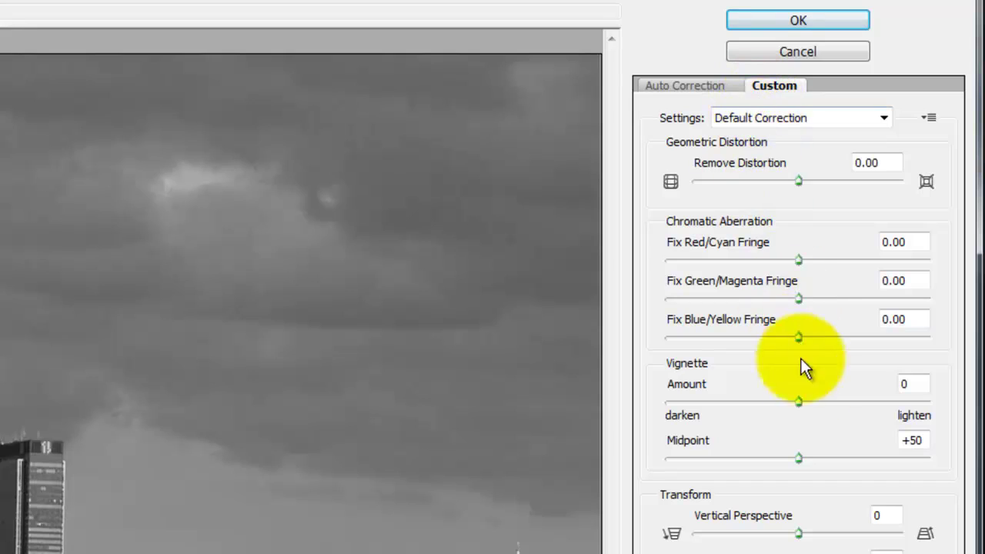
{"action": "left_click", "coordinate": [798, 402]}
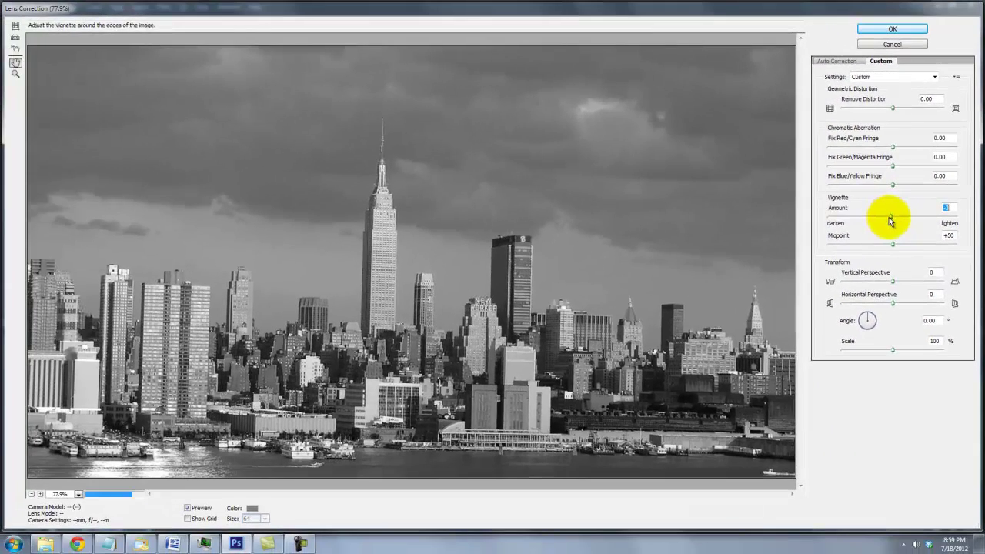
{"action": "left_click_drag", "start_coordinate": [800, 407], "coordinate": [666, 411]}
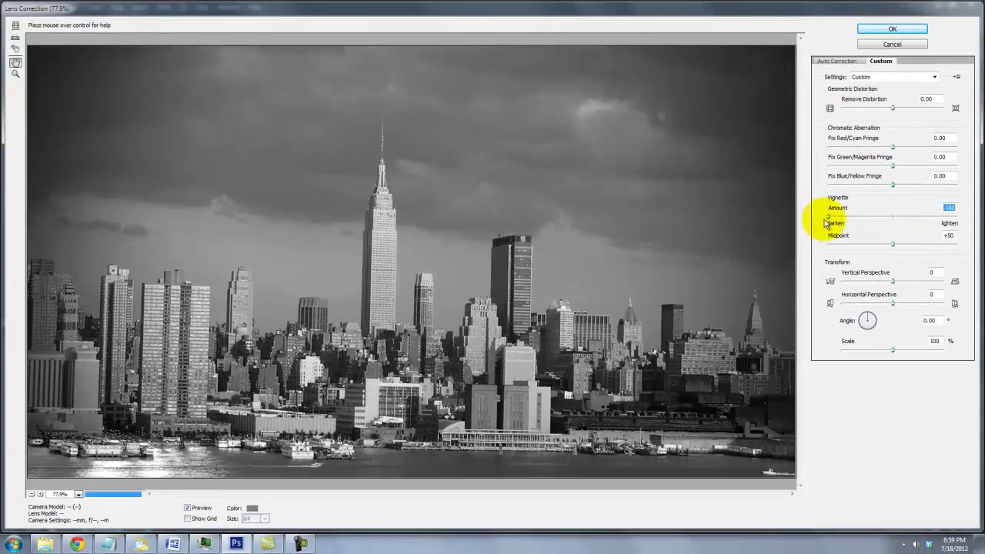
{"action": "left_click_drag", "start_coordinate": [890, 246], "coordinate": [811, 245]}
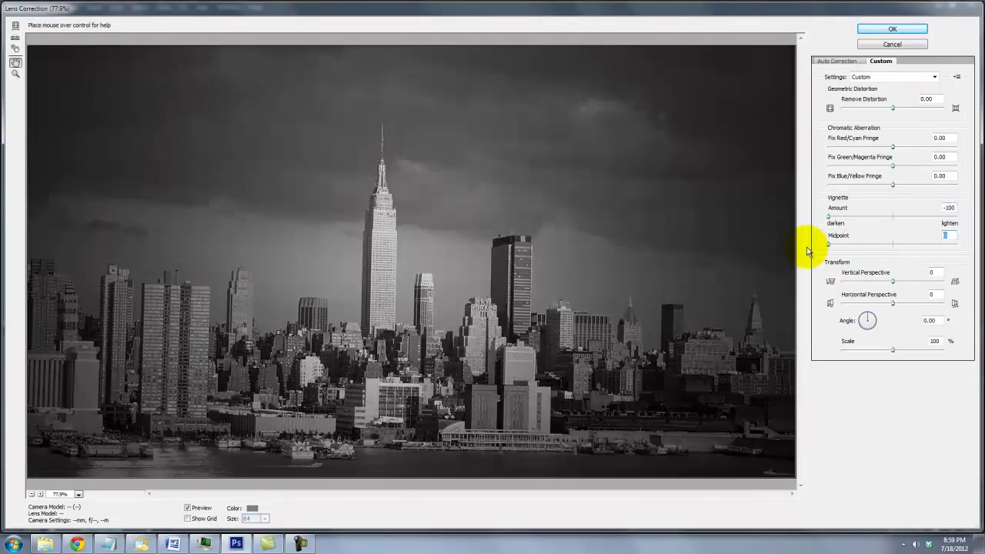
{"action": "left_click", "coordinate": [887, 28]}
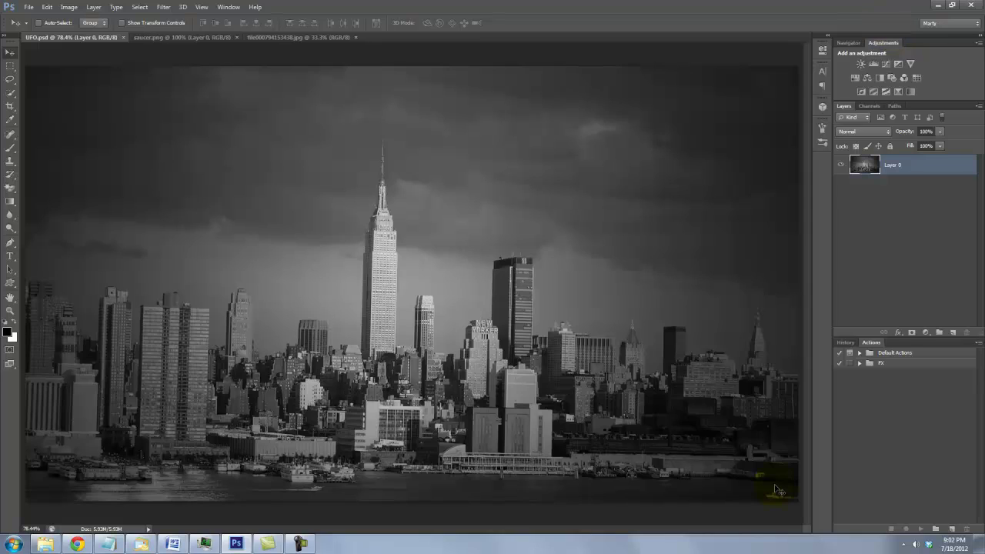
- Rotate the skyline about 4.29° and scale it up from the centre to cover the corners
{"action": "key", "text": "ctrl+t"}
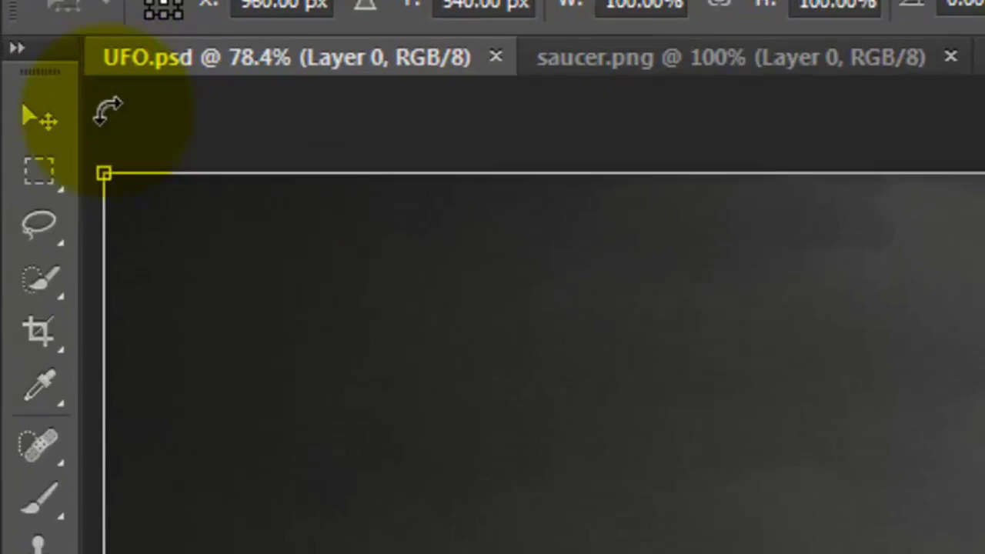
{"action": "left_click_drag", "start_coordinate": [109, 117], "coordinate": [271, 175]}
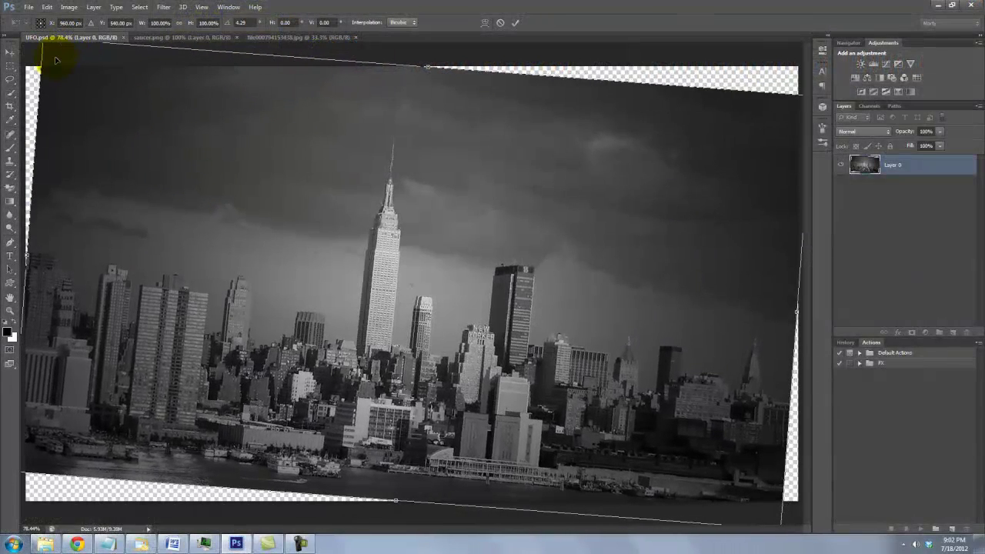
{"action": "key", "text": "ctrl+0"}
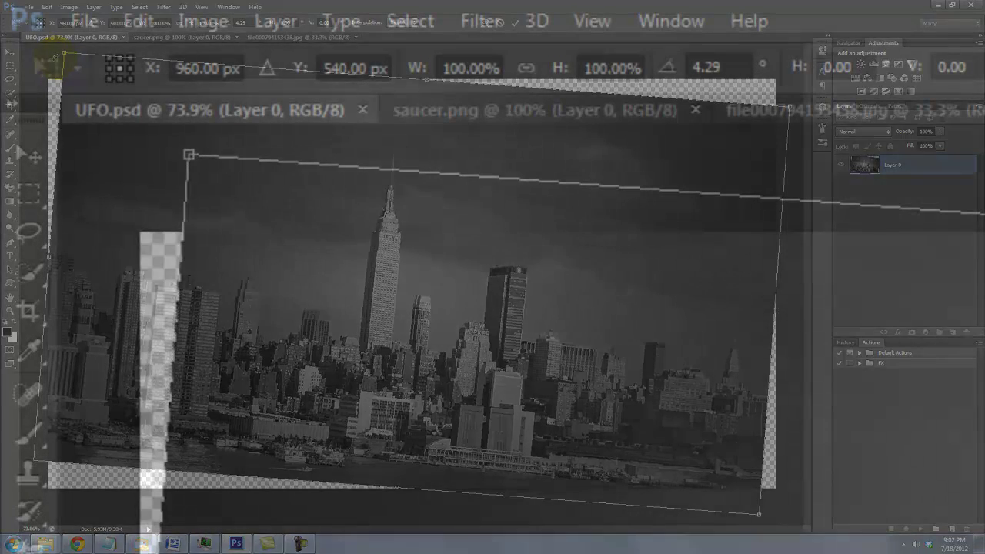
{"action": "key", "text": "shift+alt"}
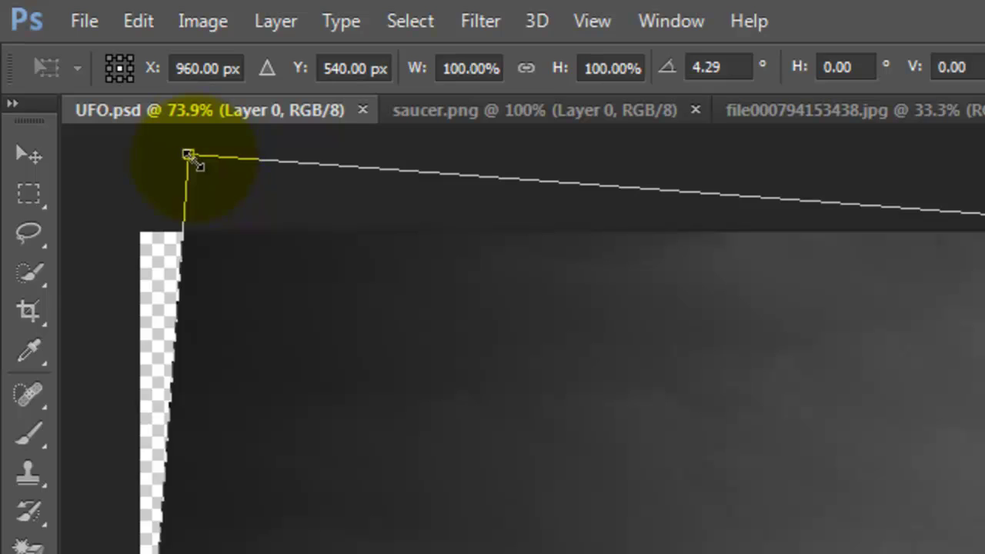
{"action": "left_click_drag", "start_coordinate": [191, 156], "coordinate": [32, 68]}
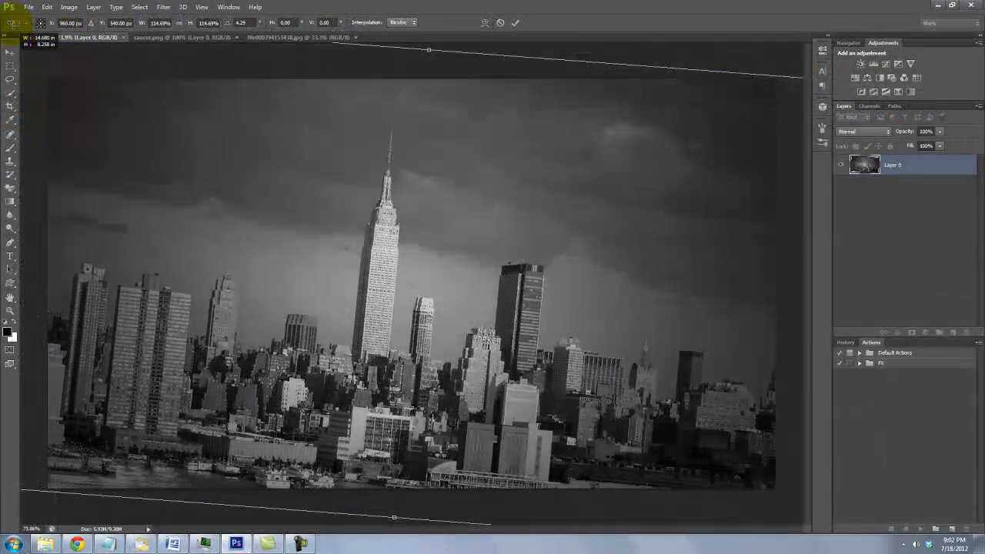
{"action": "key", "text": "Return"}
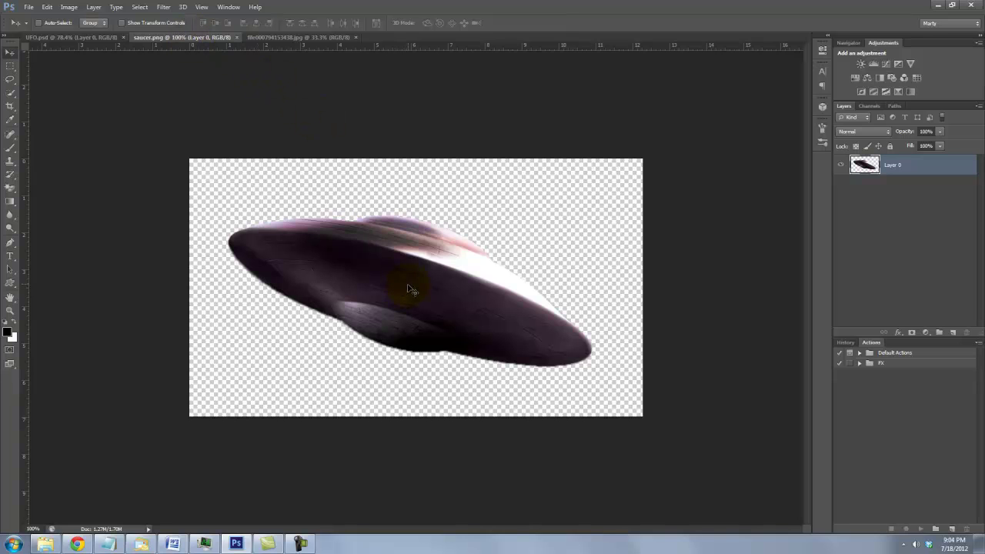
- Drag the saucer from saucer.png into UFO.psd as a new layer
{"action": "left_click_drag", "start_coordinate": [408, 291], "coordinate": [141, 85]}
{"action": "left_click_drag", "start_coordinate": [393, 235], "coordinate": [281, 108]}
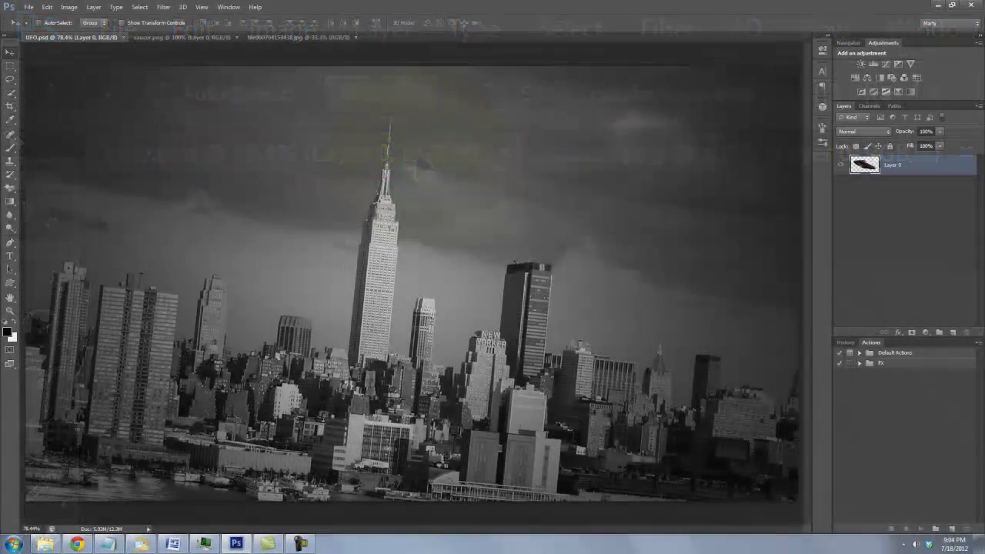
{"action": "left_click_drag", "start_coordinate": [102, 37], "coordinate": [193, 103]}
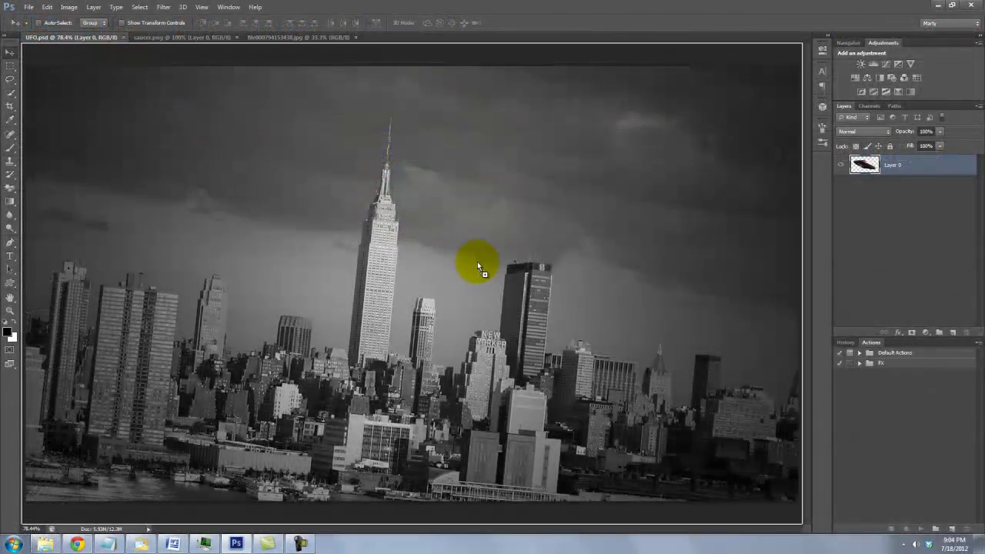
{"action": "left_click_drag", "start_coordinate": [478, 267], "coordinate": [507, 269]}
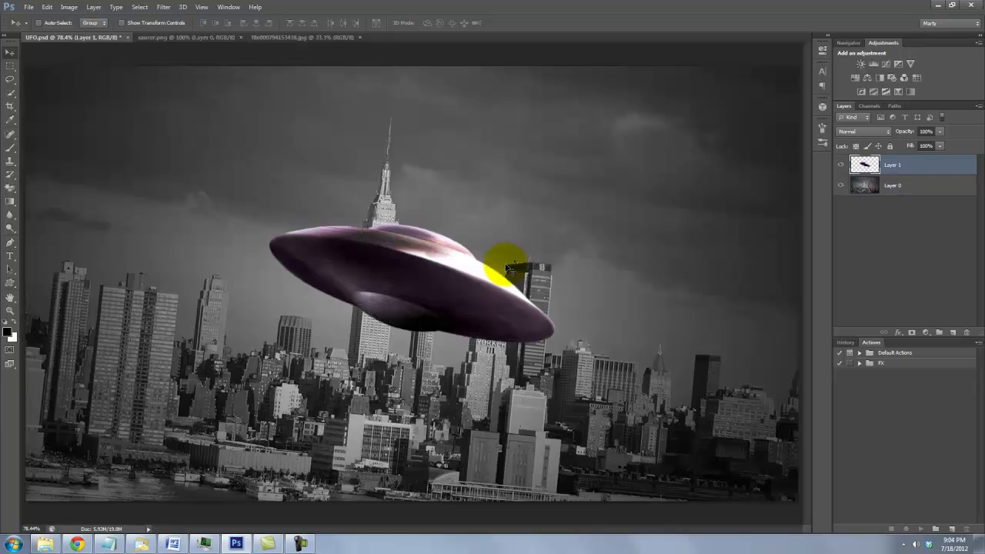
- Move the saucer into the upper-right sky and shrink it to about 32%
{"action": "key", "text": "ctrl+t"}
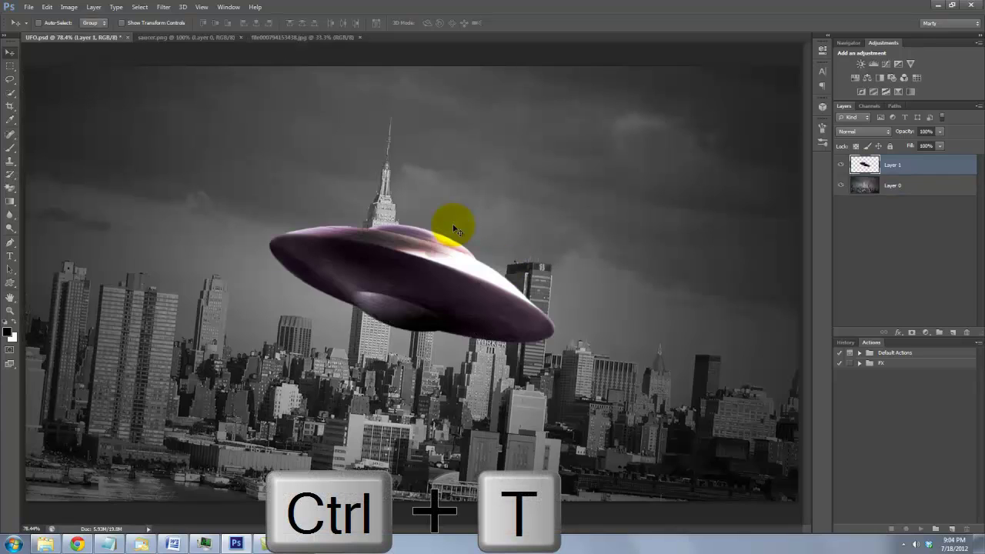
{"action": "left_click_drag", "start_coordinate": [454, 230], "coordinate": [563, 154]}
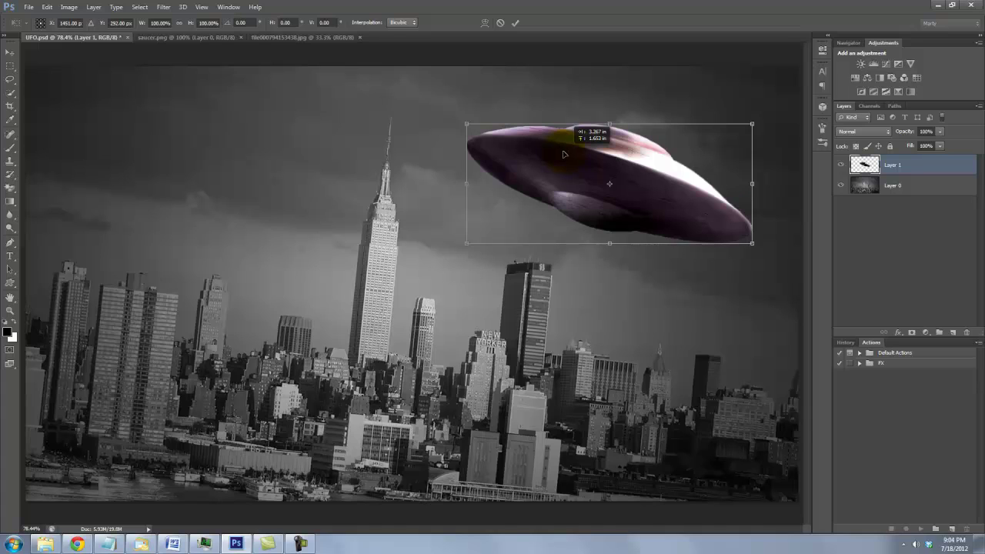
{"action": "left_click_drag", "start_coordinate": [466, 123], "coordinate": [587, 140]}
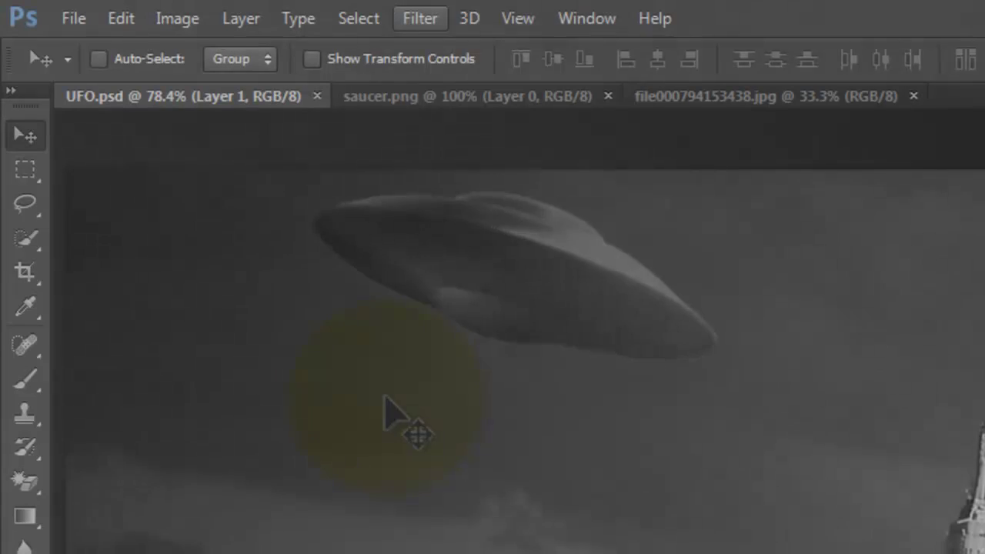
- Apply Motion Blur to the saucer layer at a -23° angle and 30-pixel distance
{"action": "left_click", "coordinate": [420, 18]}
{"action": "mouse_move", "coordinate": [413, 287]}
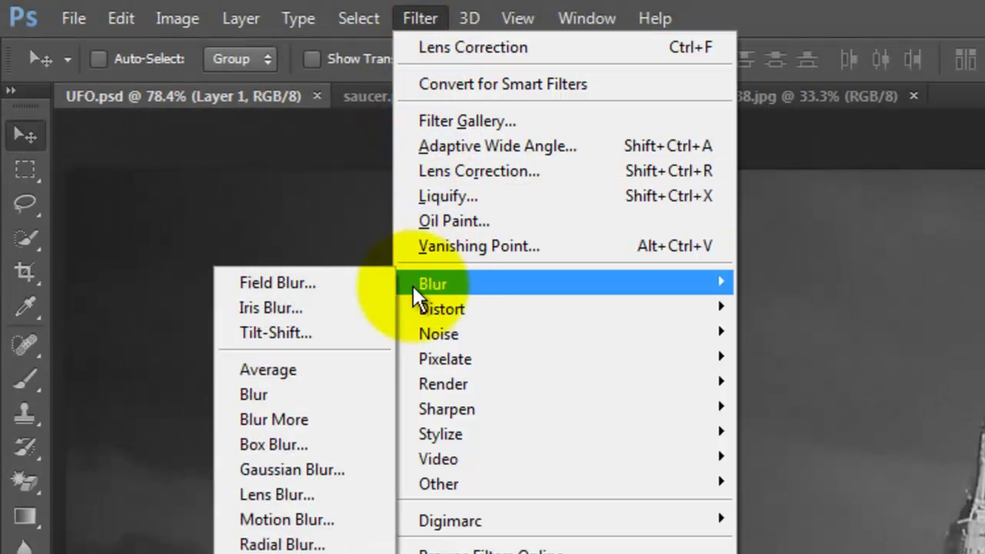
{"action": "left_click", "coordinate": [312, 468]}
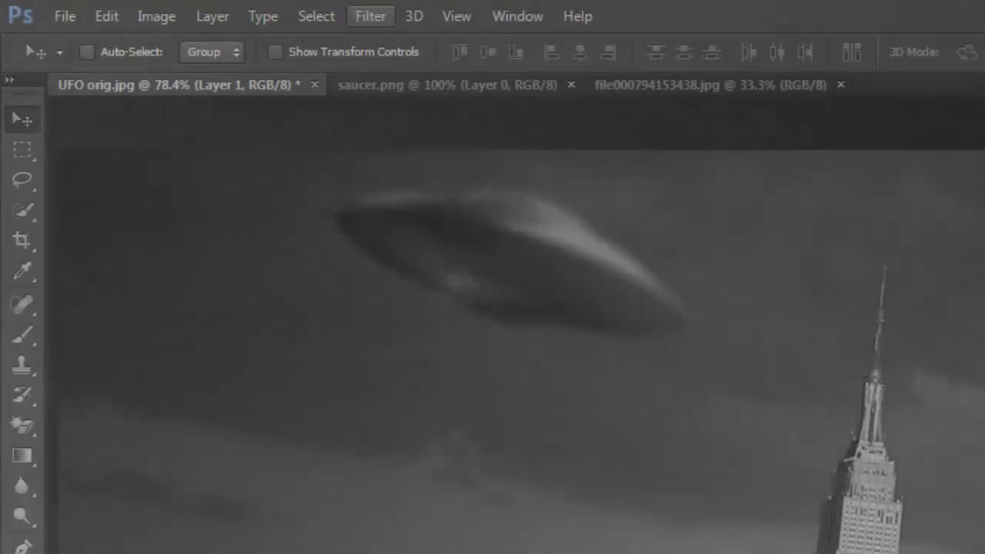
{"action": "left_click", "coordinate": [372, 16]}
{"action": "mouse_move", "coordinate": [380, 250]}
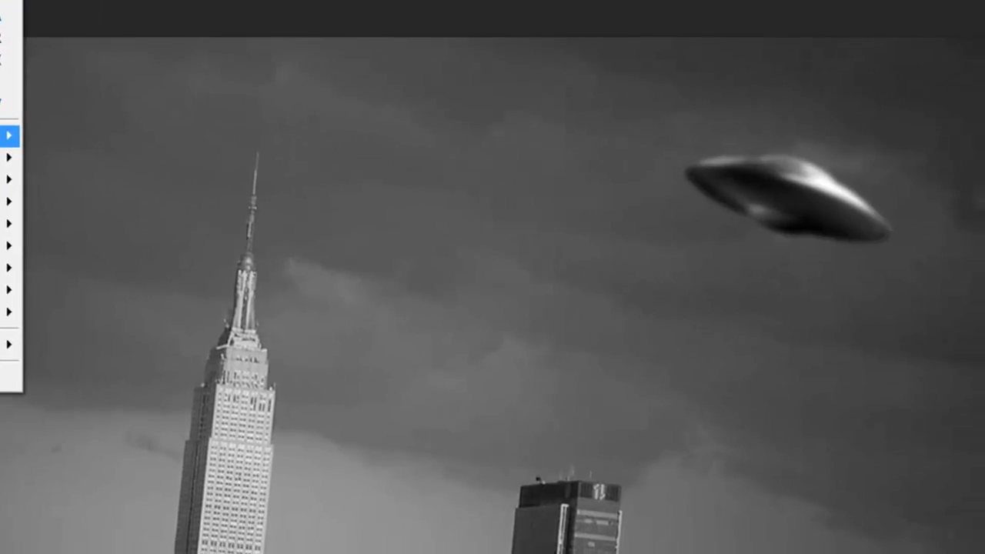
{"action": "left_click", "coordinate": [257, 458]}
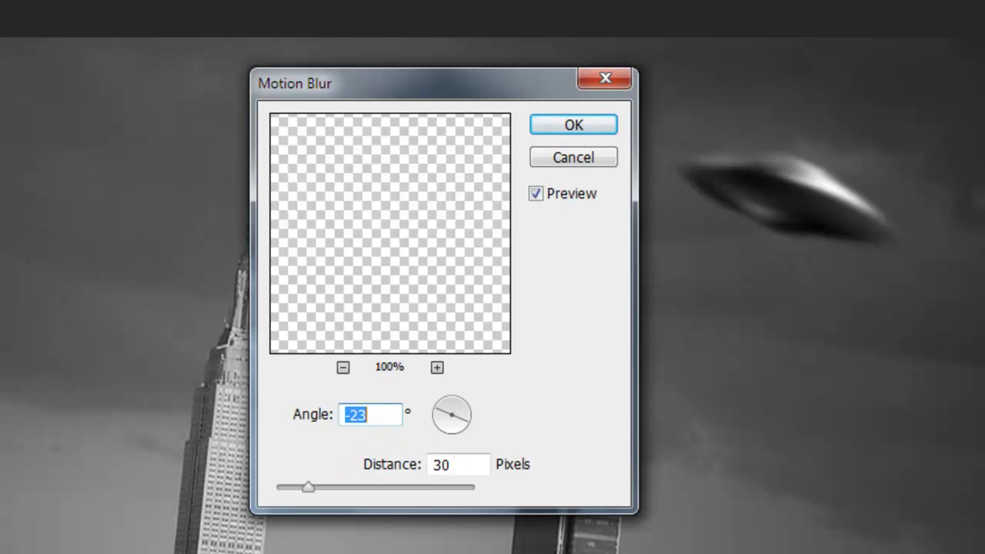
{"action": "left_click", "coordinate": [569, 126]}
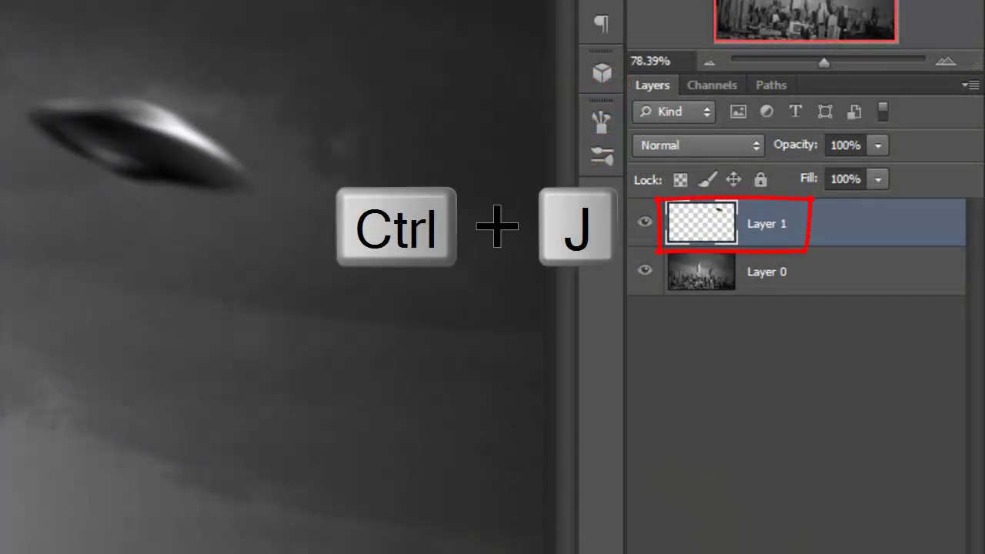
- Duplicate the saucer layer and raise the original Layer 1's motion blur distance to 86 pixels
{"action": "key", "text": "ctrl+j"}
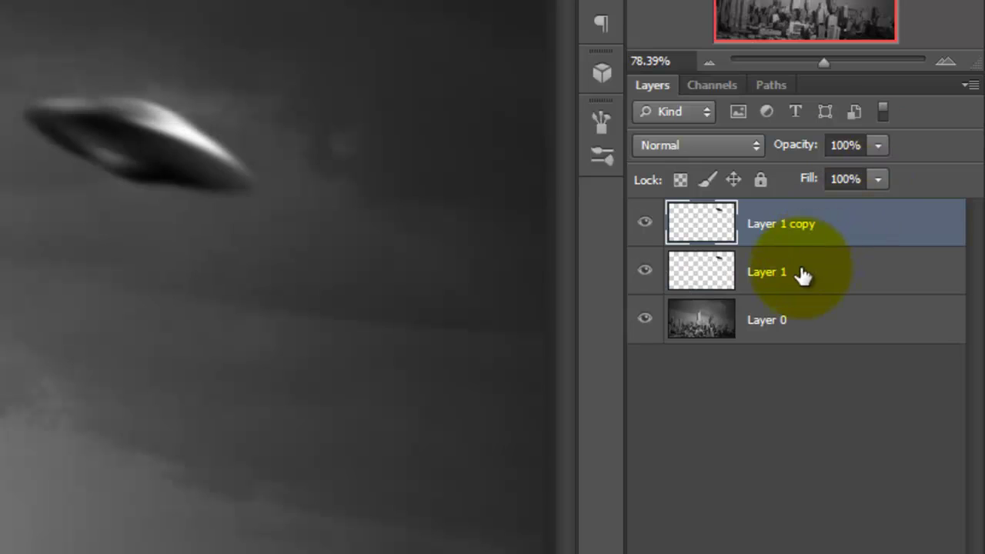
{"action": "left_click", "coordinate": [802, 278]}
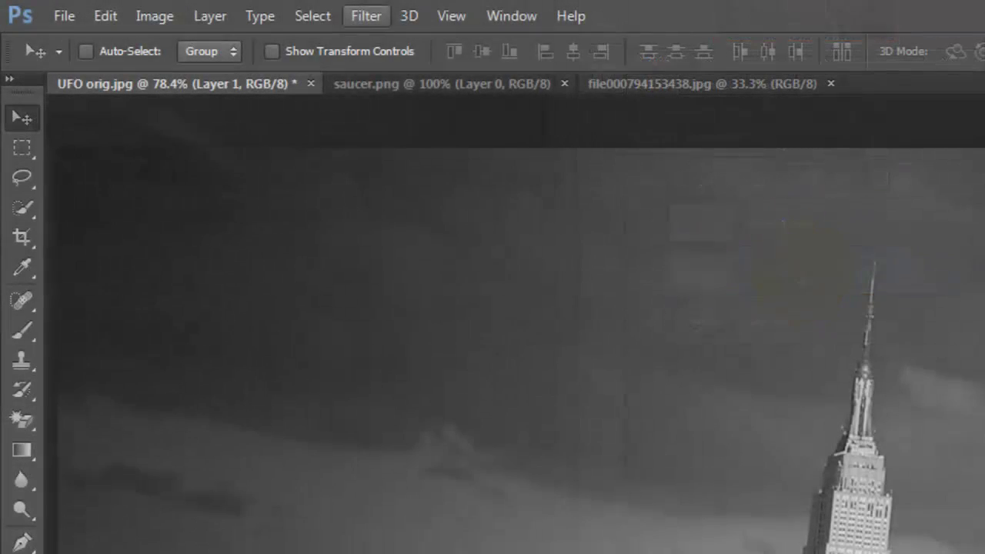
{"action": "left_click", "coordinate": [366, 17]}
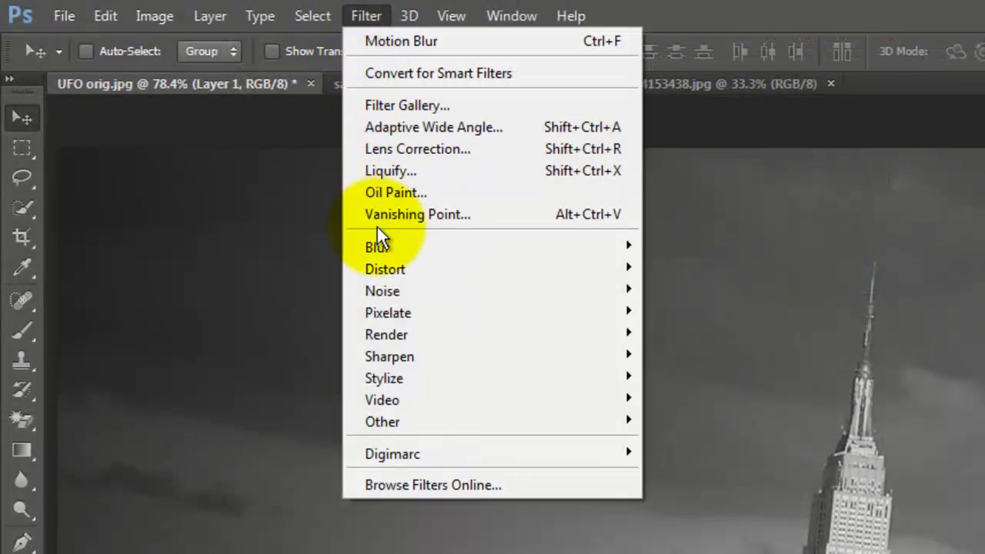
{"action": "mouse_move", "coordinate": [383, 248]}
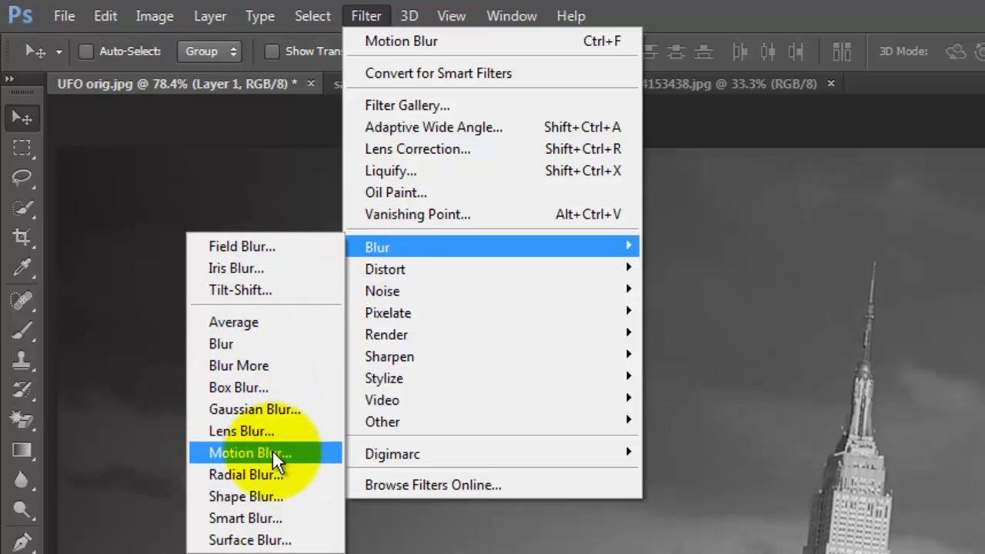
{"action": "left_click", "coordinate": [272, 450]}
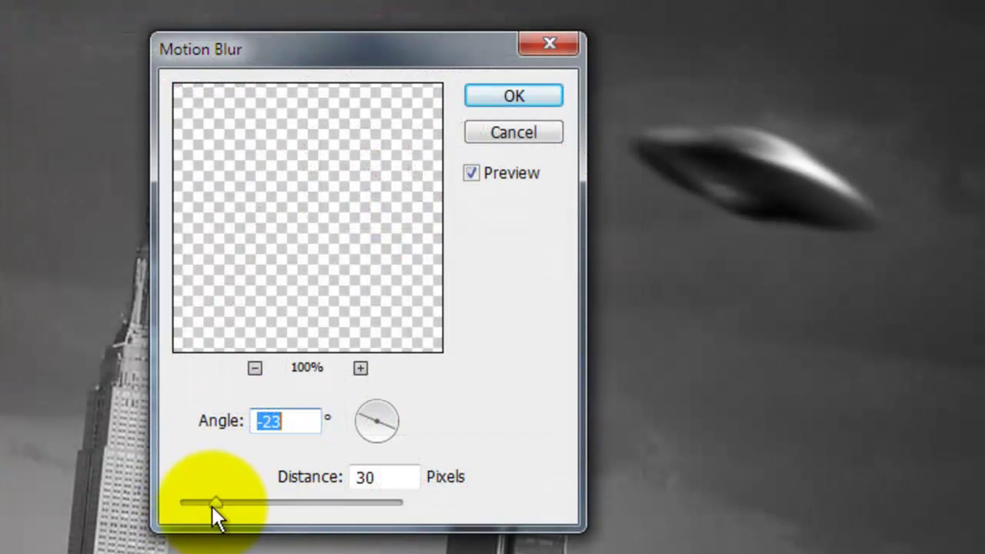
{"action": "left_click_drag", "start_coordinate": [214, 501], "coordinate": [252, 501]}
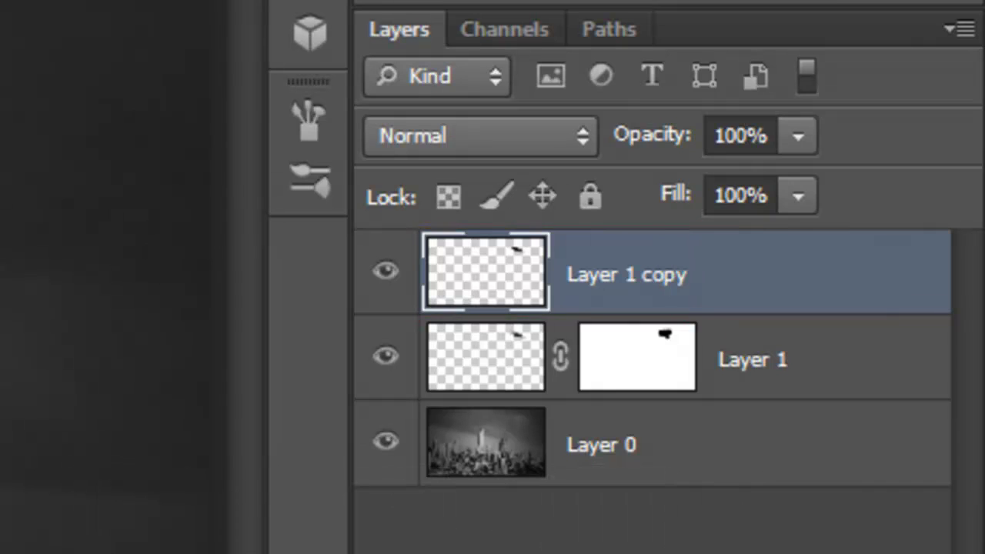
- Stamp visible layers into Layer 2 and apply Clumped grain at intensity 35, contrast 50
{"action": "key", "text": "ctrl+shift+alt+e"}
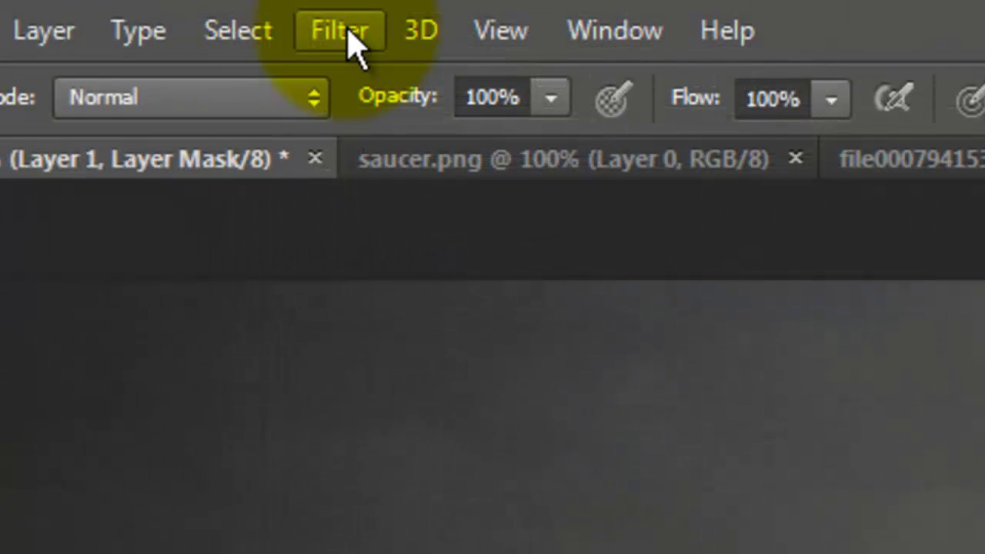
{"action": "left_click", "coordinate": [342, 31]}
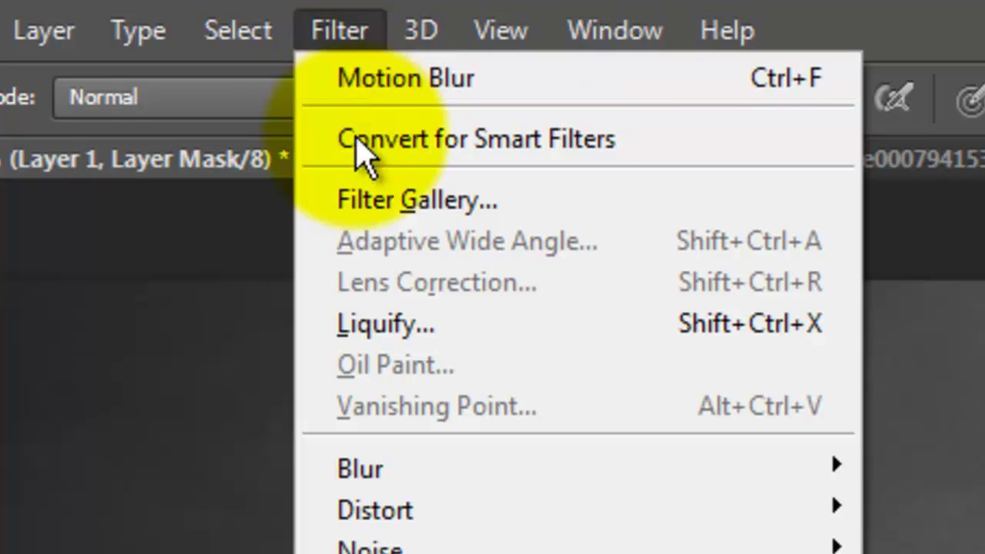
{"action": "left_click", "coordinate": [369, 202]}
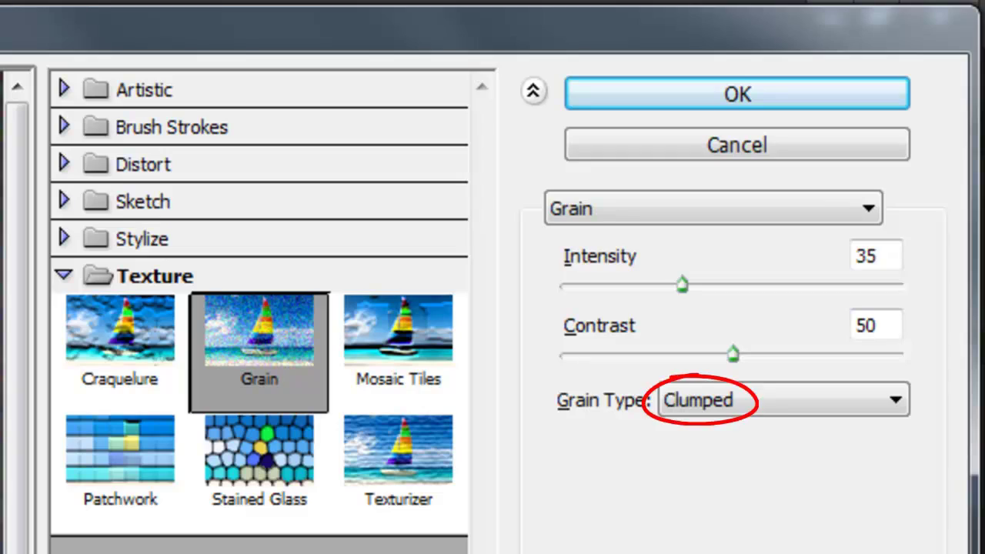
{"action": "left_click", "coordinate": [675, 99]}
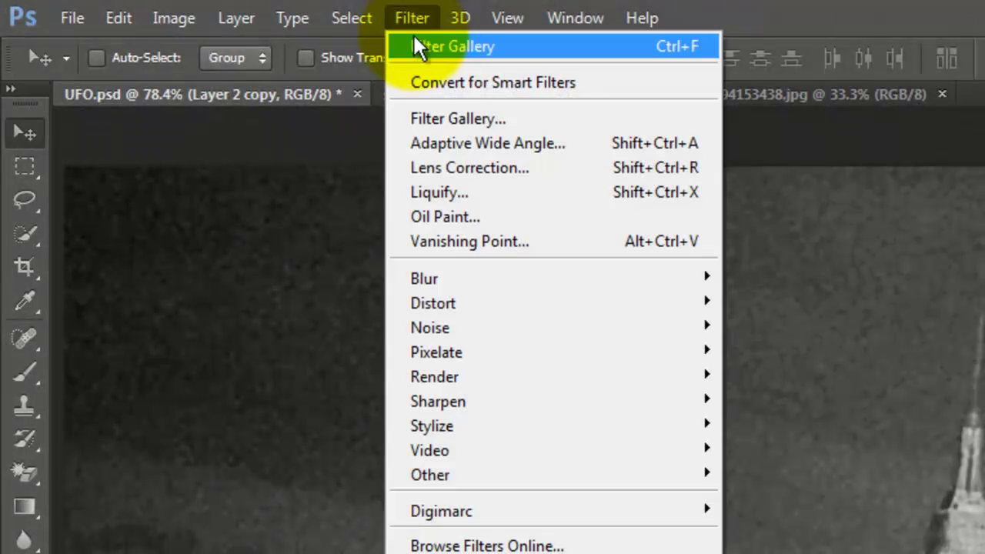
- Add a 50-300mm Zoom lens flare at 123% brightness over the UFO
{"action": "mouse_move", "coordinate": [449, 376]}
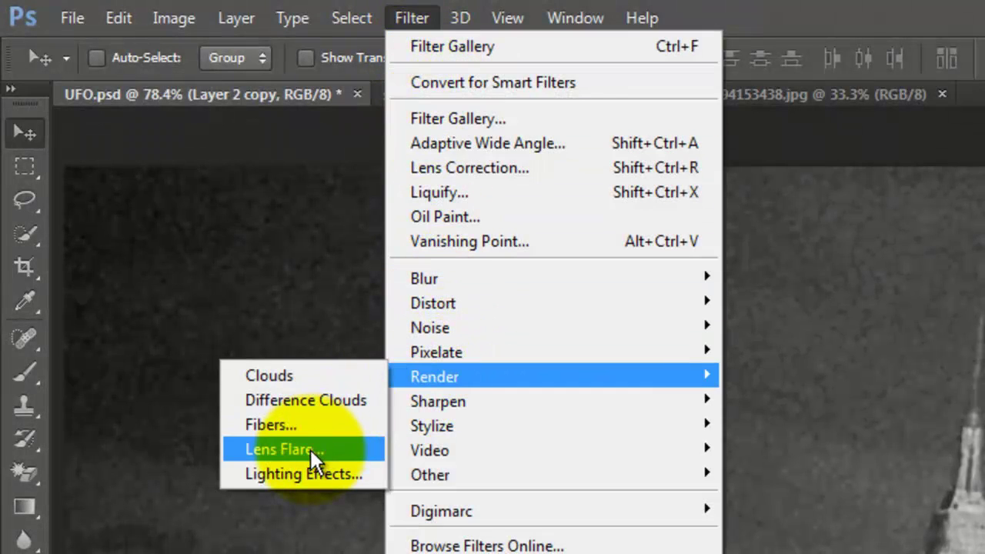
{"action": "left_click", "coordinate": [310, 449]}
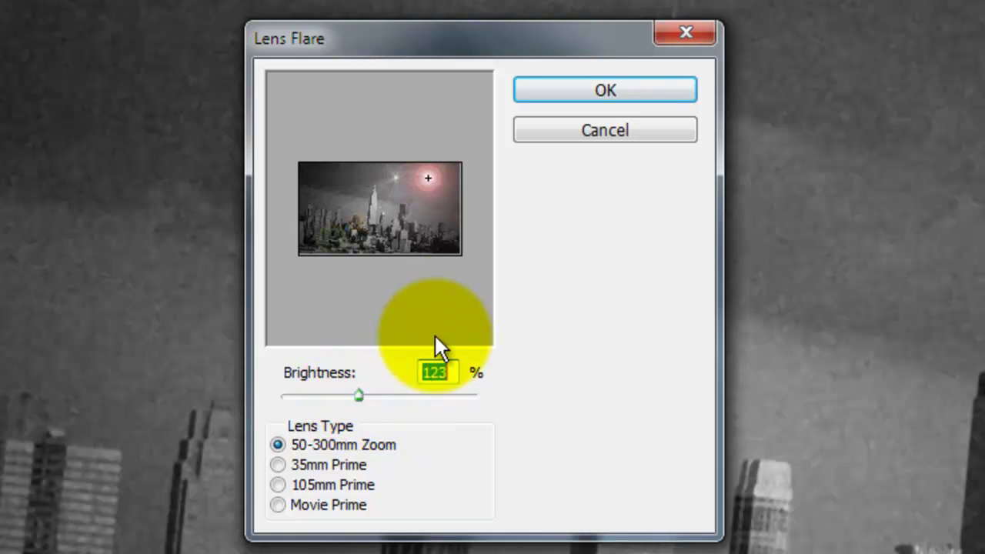
{"action": "left_click", "coordinate": [620, 91]}
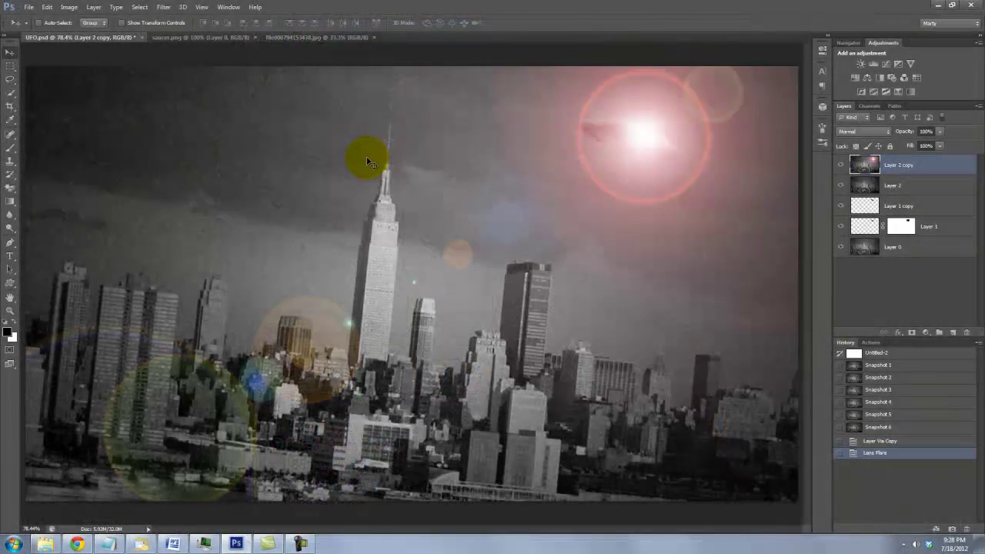
- Desaturate the lens flare layer, set its opacity to 60%, and reopen Filter Gallery Grain
{"action": "key", "text": "ctrl+shift+u"}
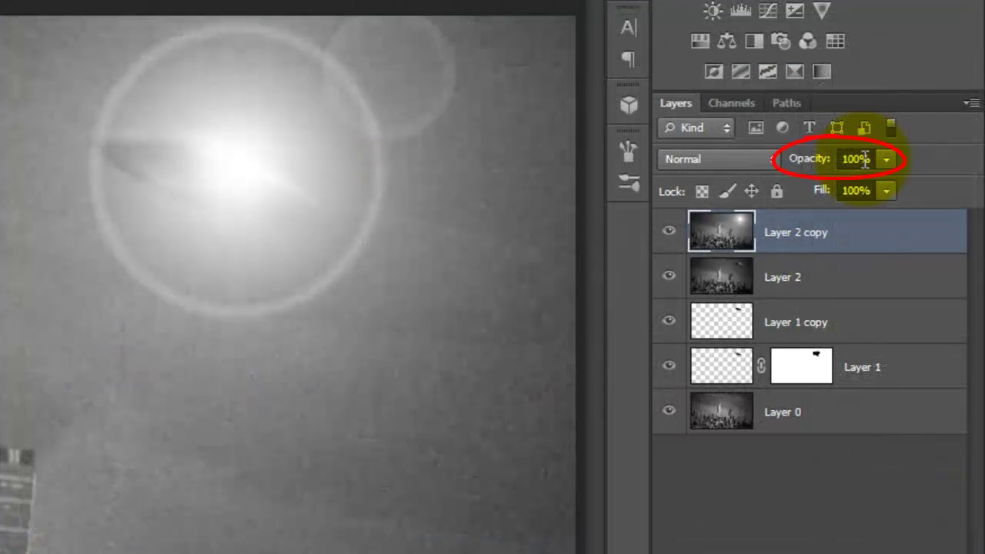
{"action": "left_click", "coordinate": [865, 159]}
{"action": "type", "text": "60"}
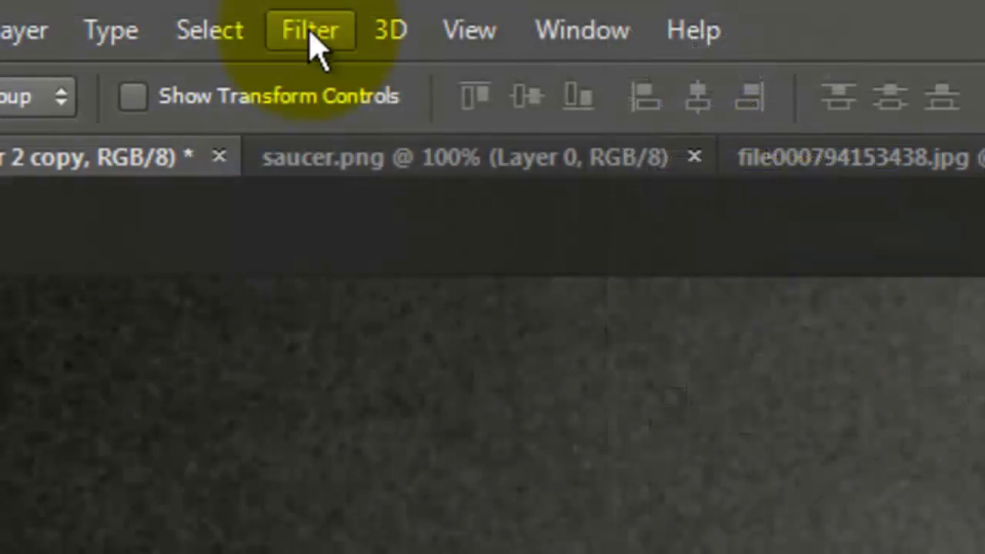
{"action": "left_click", "coordinate": [310, 29]}
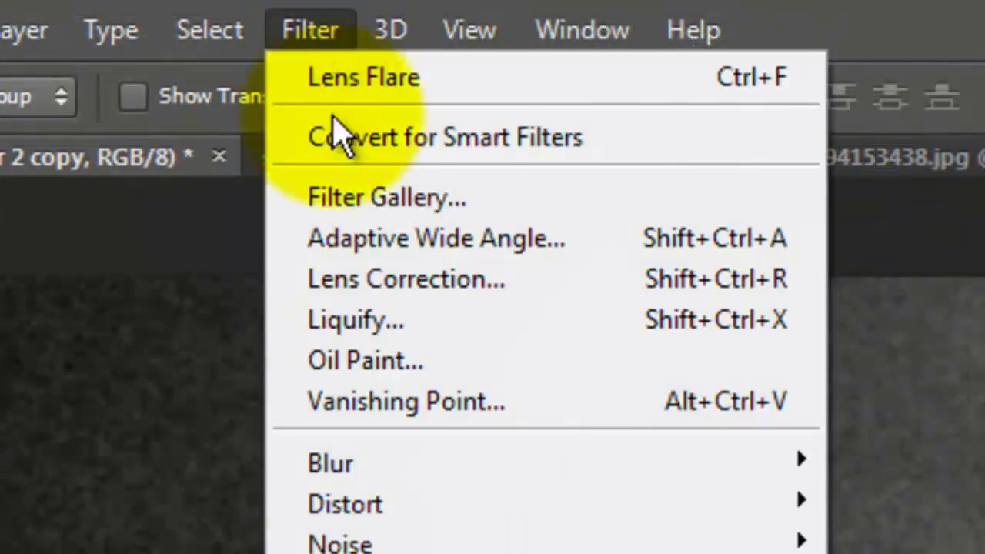
{"action": "left_click", "coordinate": [343, 201]}
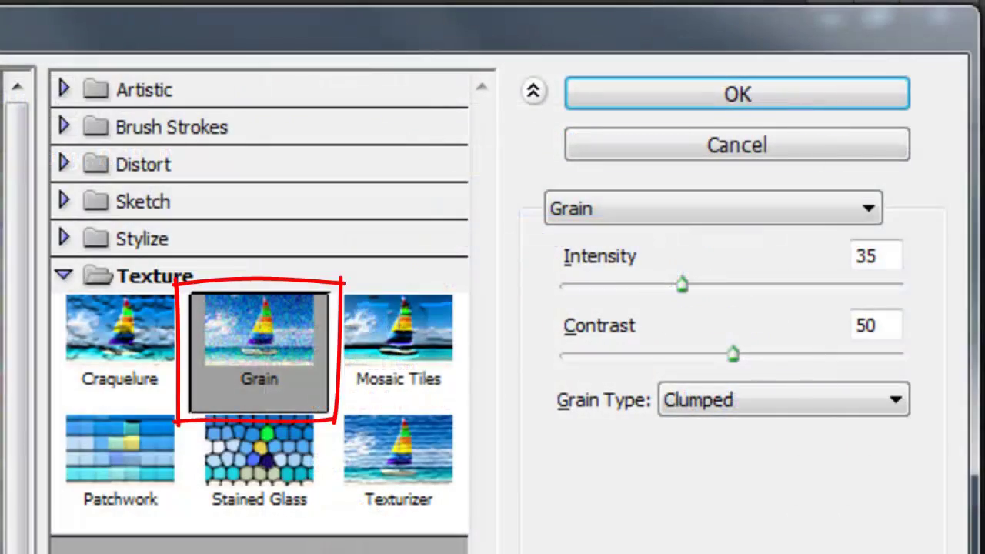